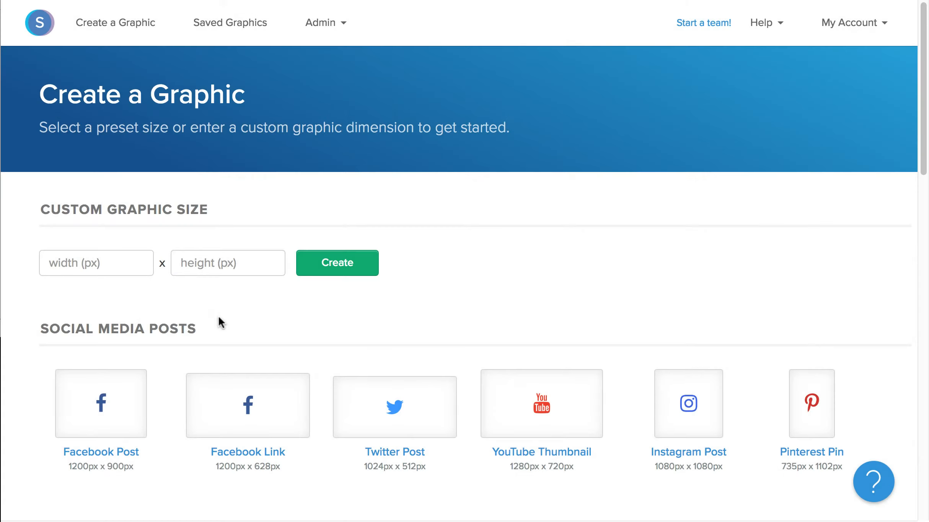
Pick the Blog Featured Image size (1200 × 600 px) and start a blank design from scratch
scroll(211, 320, "down", 10)
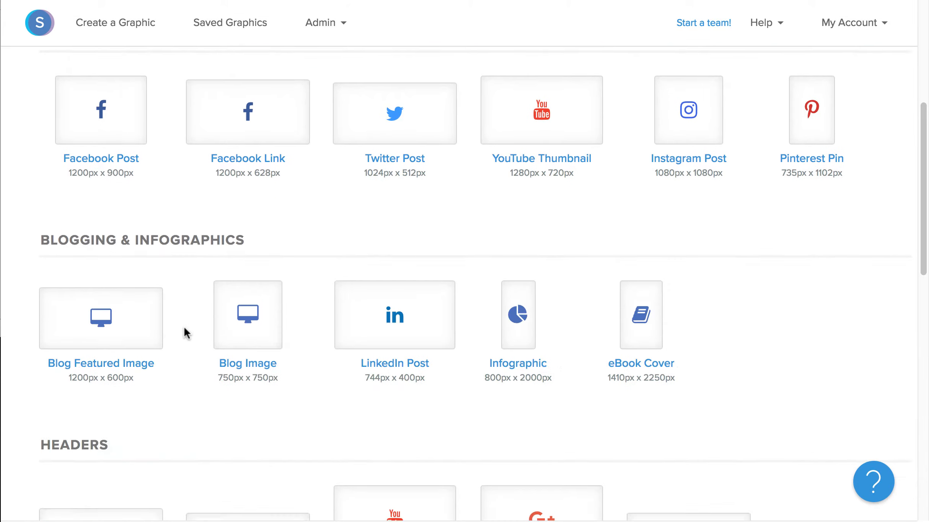
left_click(129, 264)
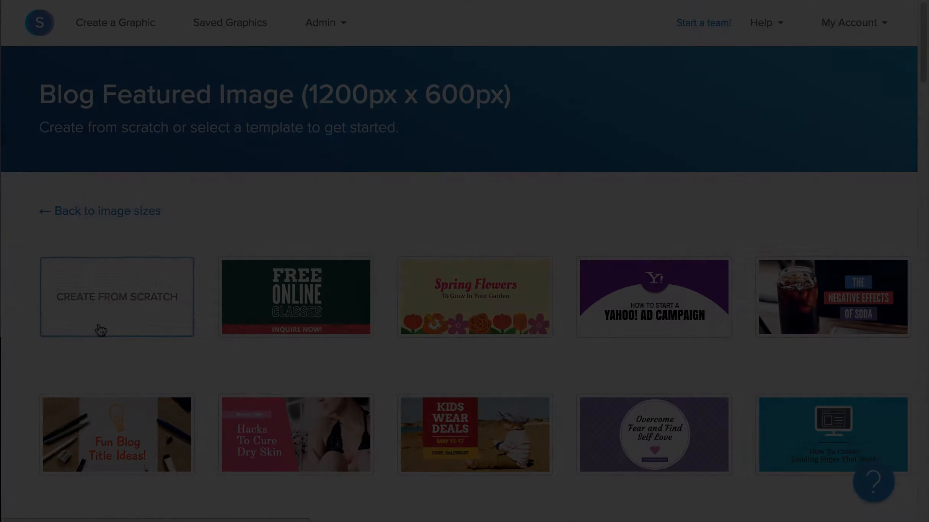
left_click(100, 330)
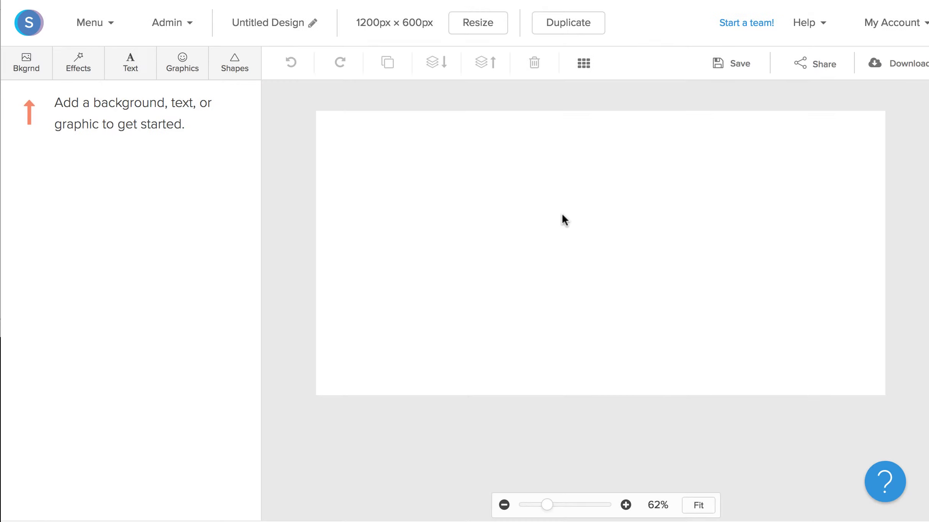
Add a filled dark rectangle from Shapes to the canvas
left_click(234, 63)
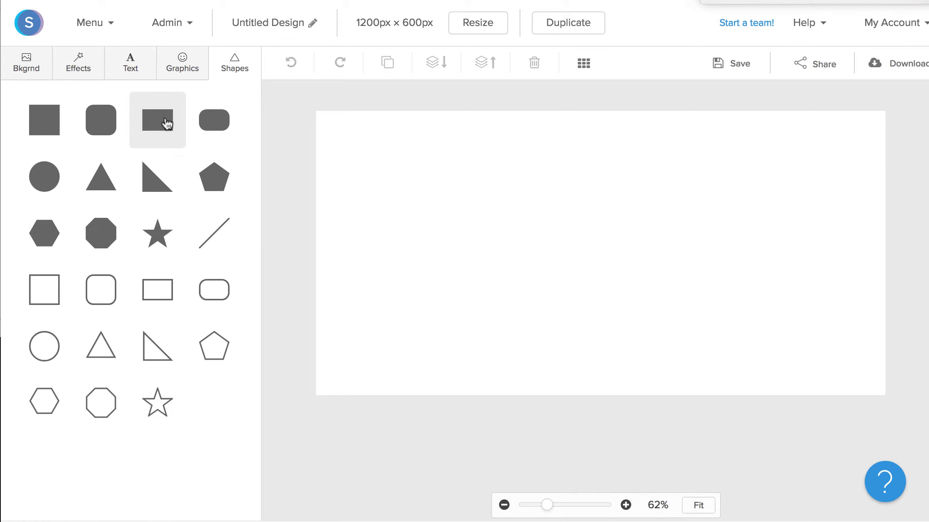
left_click(167, 123)
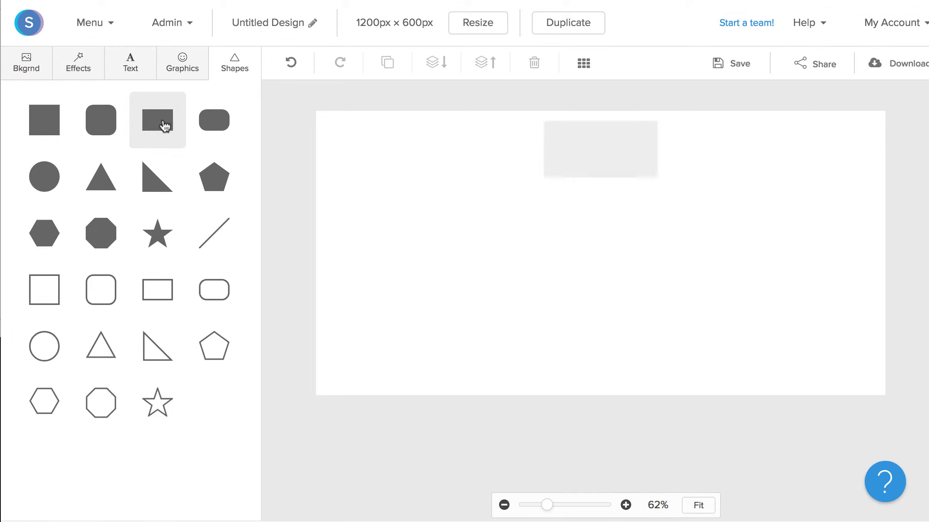
left_click(581, 263)
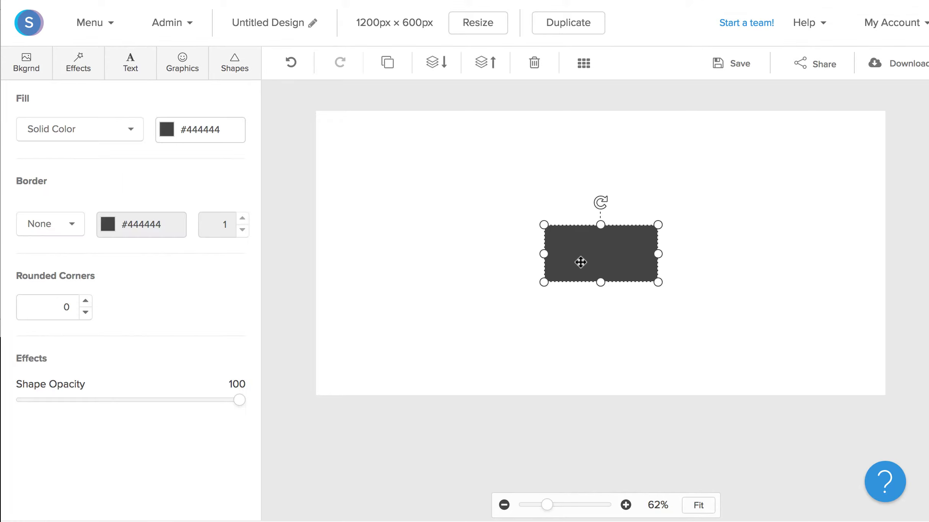
Rotate, enlarge and reposition the rectangle into a slanted panel covering the canvas's left side
left_click_drag(591, 261, 382, 212)
left_click_drag(406, 161, 455, 199)
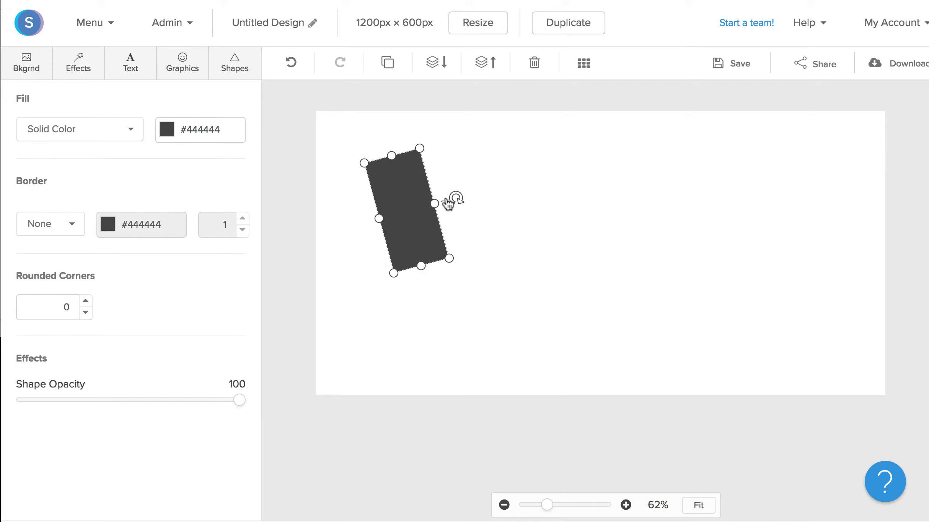
left_click_drag(450, 258, 926, 489)
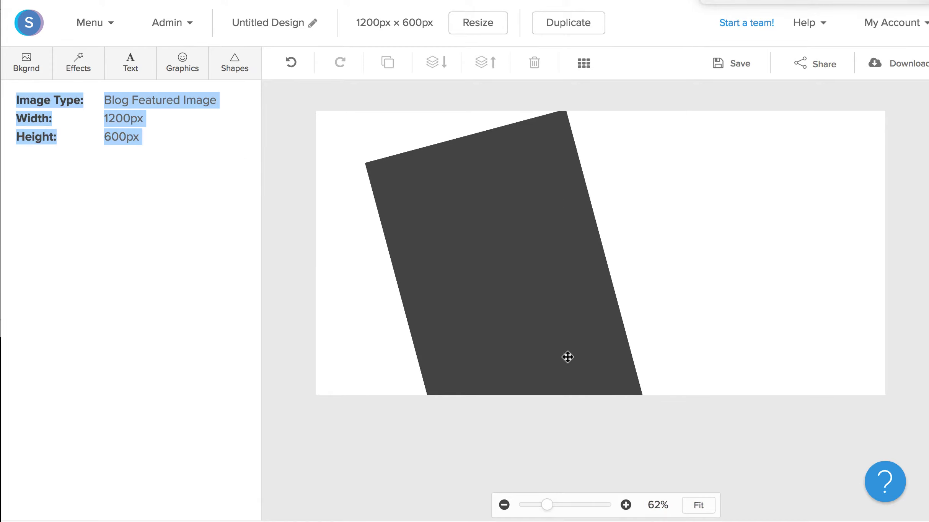
left_click_drag(568, 356, 410, 270)
left_click_drag(465, 244, 608, 211)
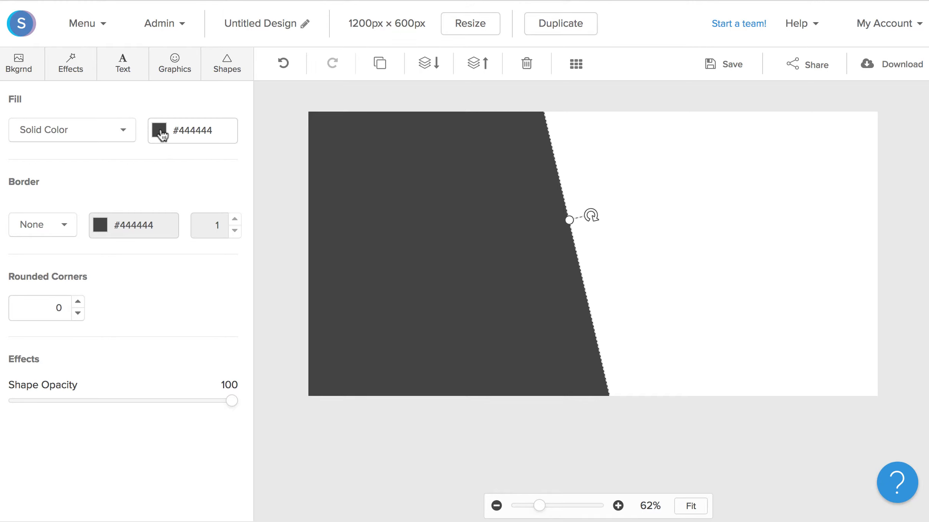
Paste a pink hex code into the panel's Fill colour, then deselect it
left_click(182, 124)
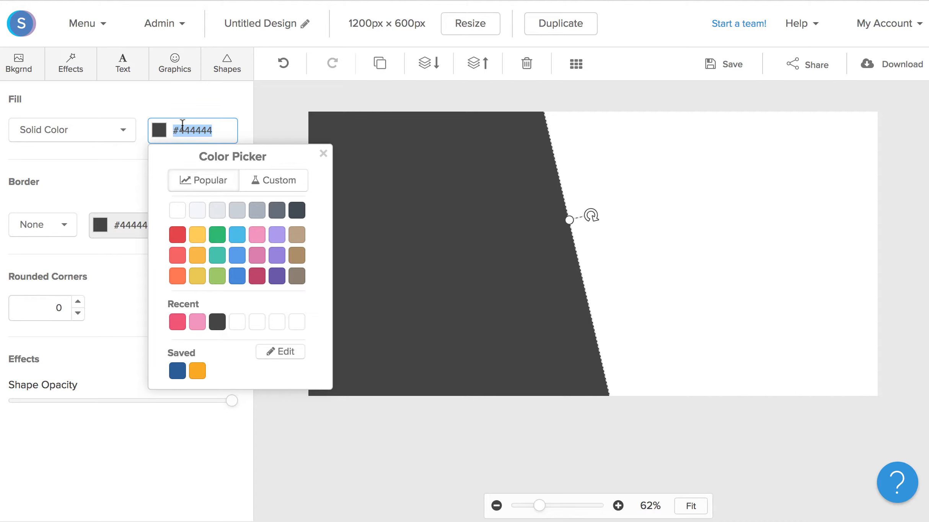
type("#f05475")
left_click(529, 453)
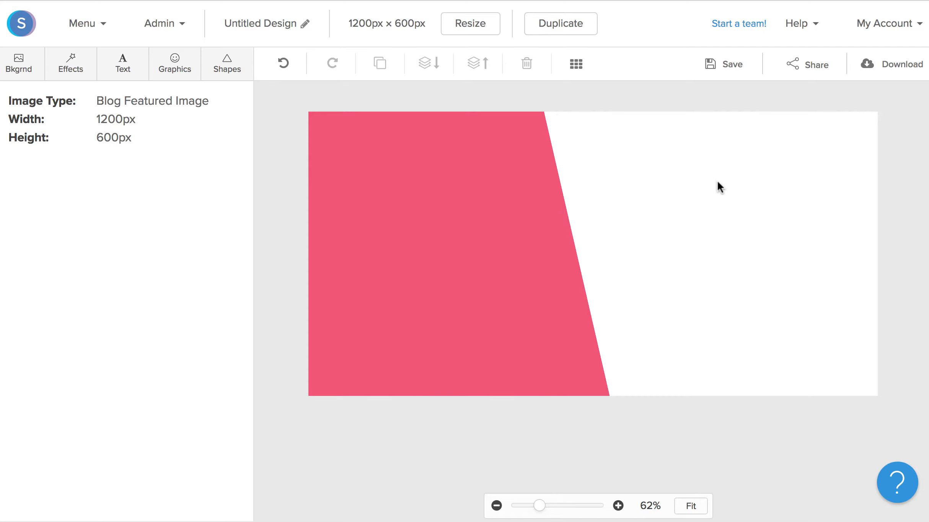
Search background images for 'beauty' and set the woman-with-lipstick photo as the background
left_click(20, 73)
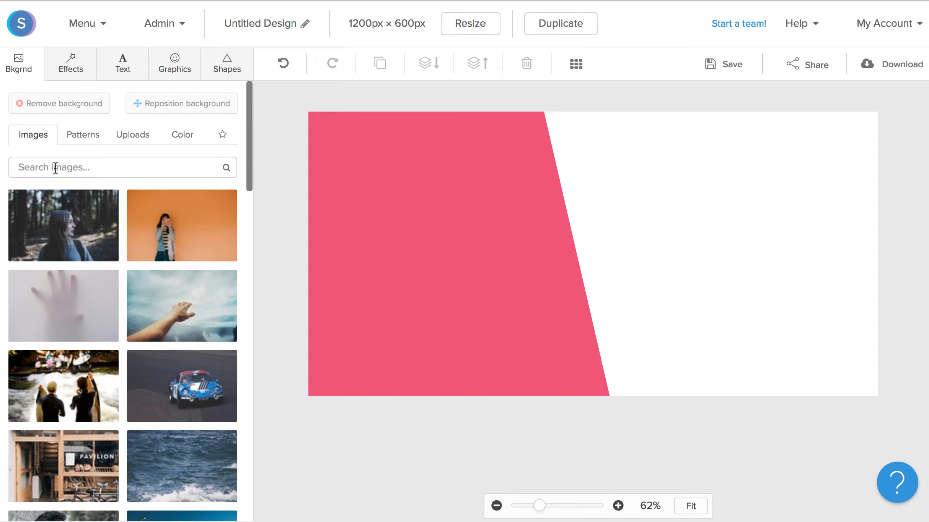
left_click(55, 167)
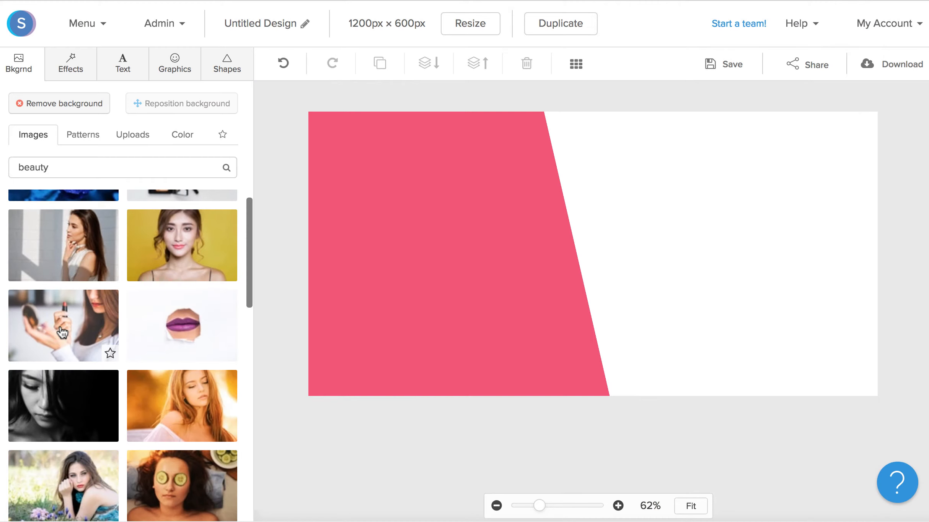
left_click(59, 333)
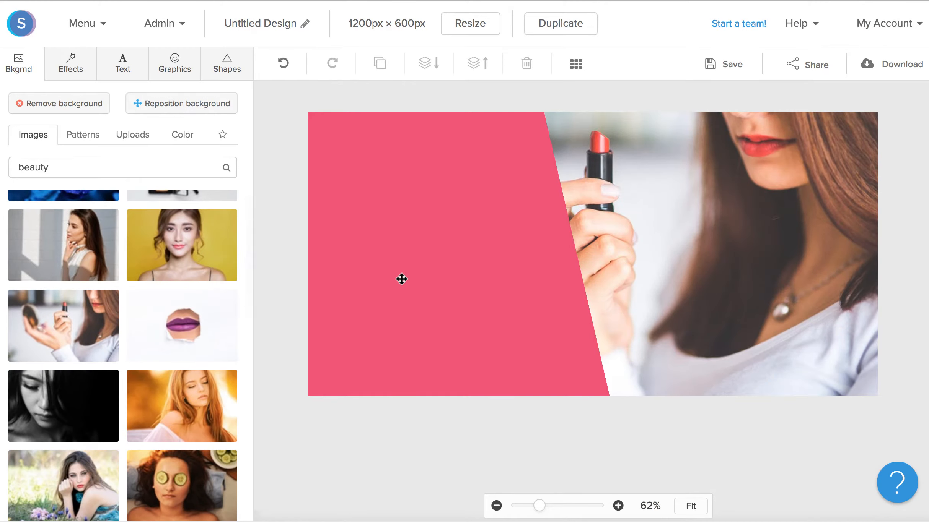
Scale the background photo up slightly, shift it lower, and apply the new placement
left_click(192, 105)
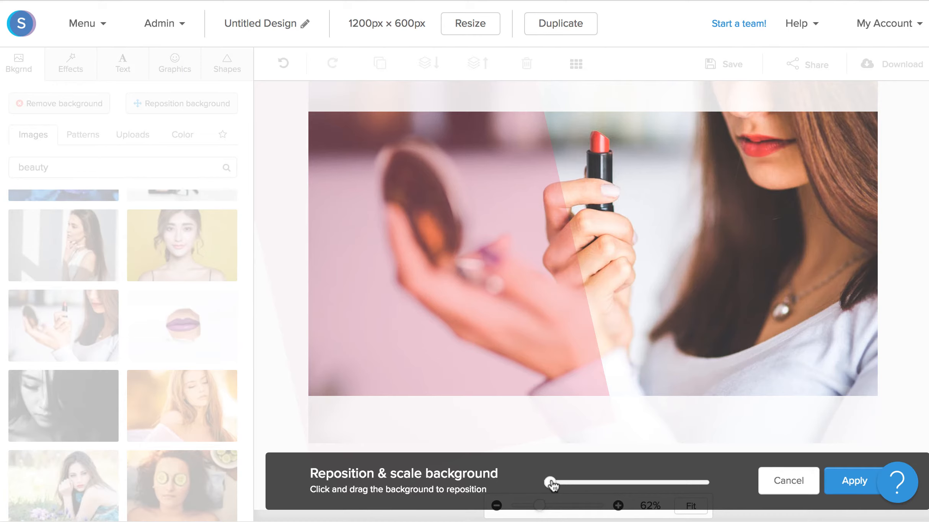
left_click_drag(552, 485, 555, 483)
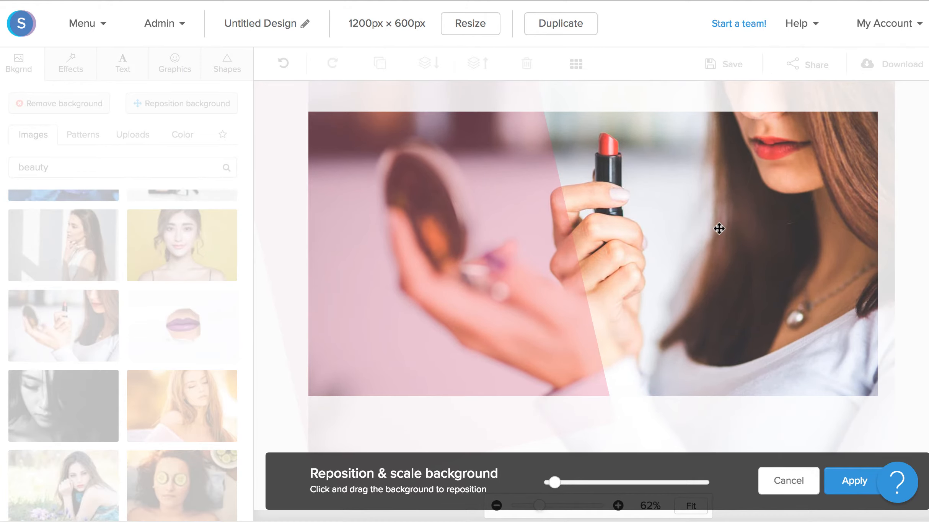
left_click_drag(718, 229, 731, 310)
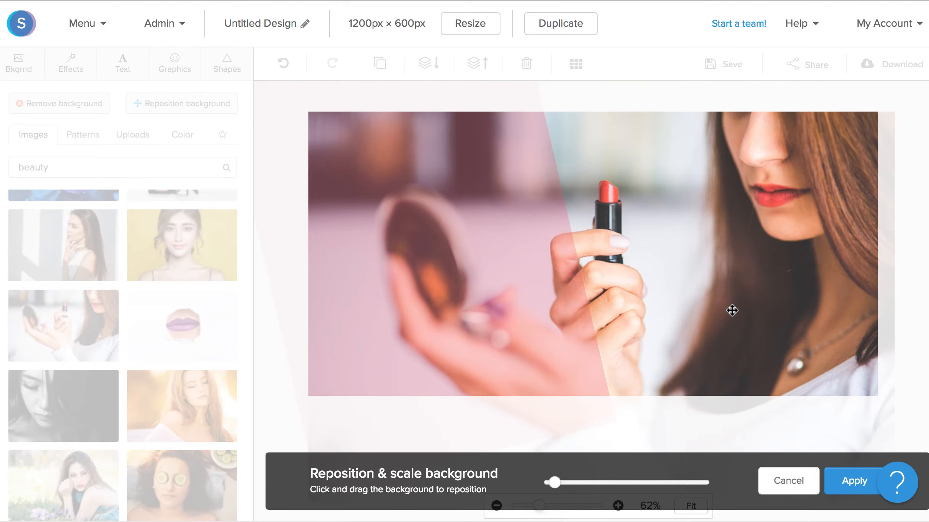
left_click(862, 485)
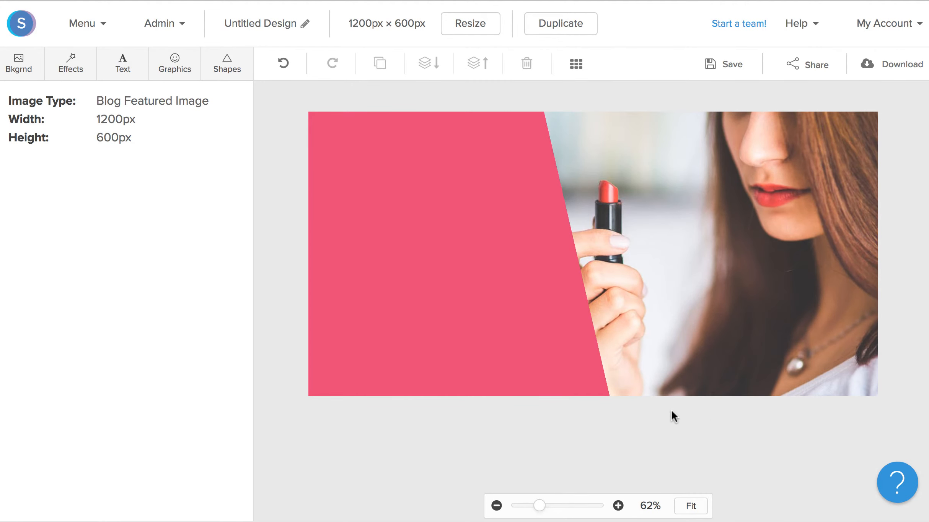
Add a rectangle, reshape it into a thin wide bar at top left, and fill it light pink
left_click(224, 72)
left_click(140, 126)
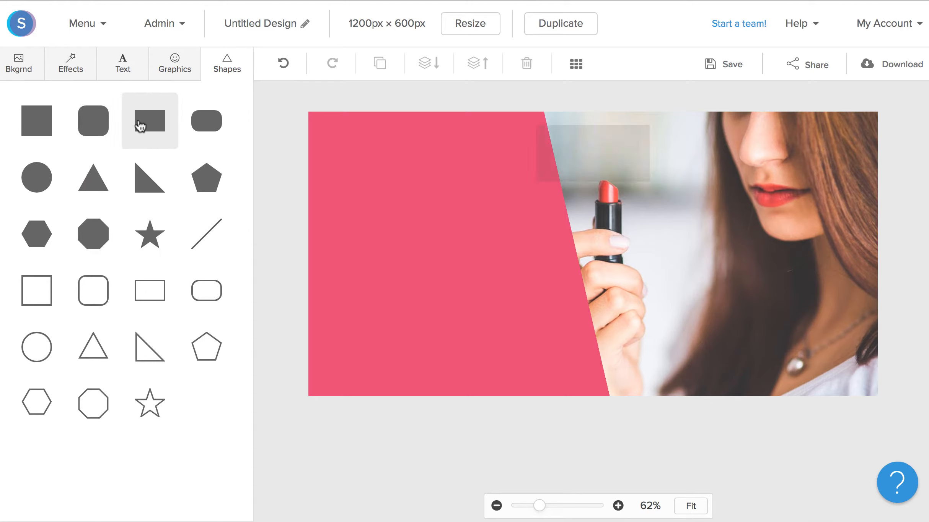
left_click_drag(570, 264, 346, 197)
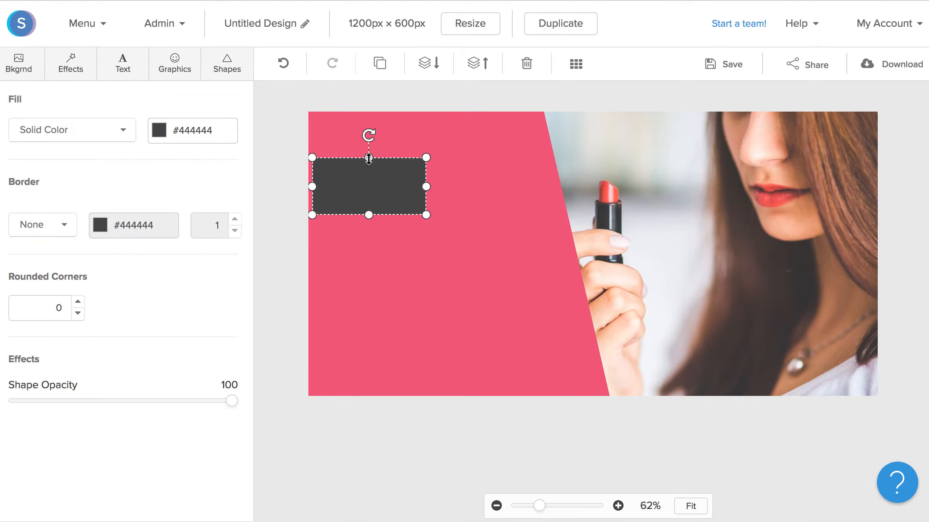
left_click_drag(369, 158, 369, 186)
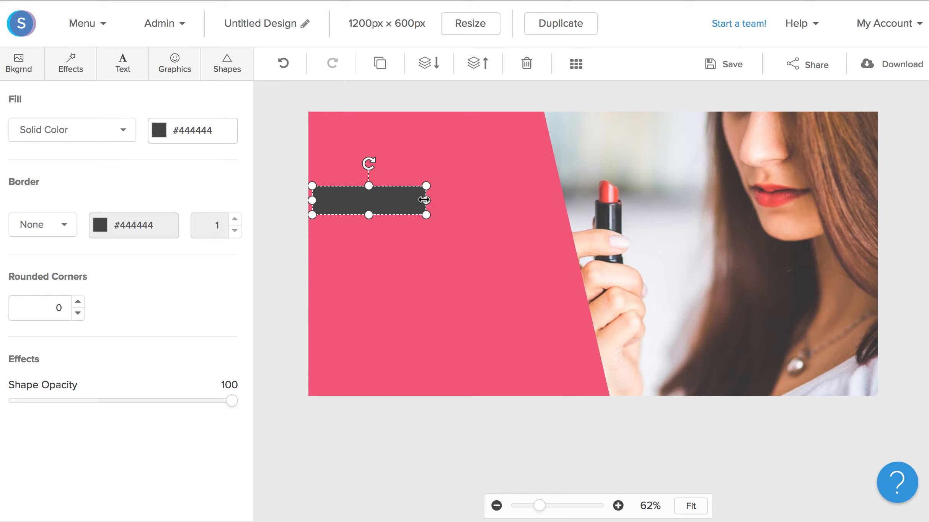
left_click_drag(425, 200, 457, 188)
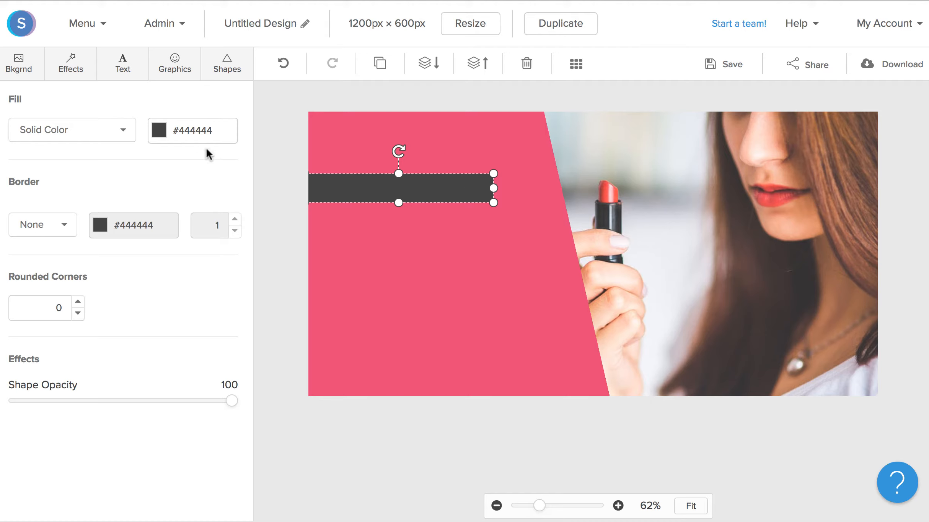
left_click(185, 130)
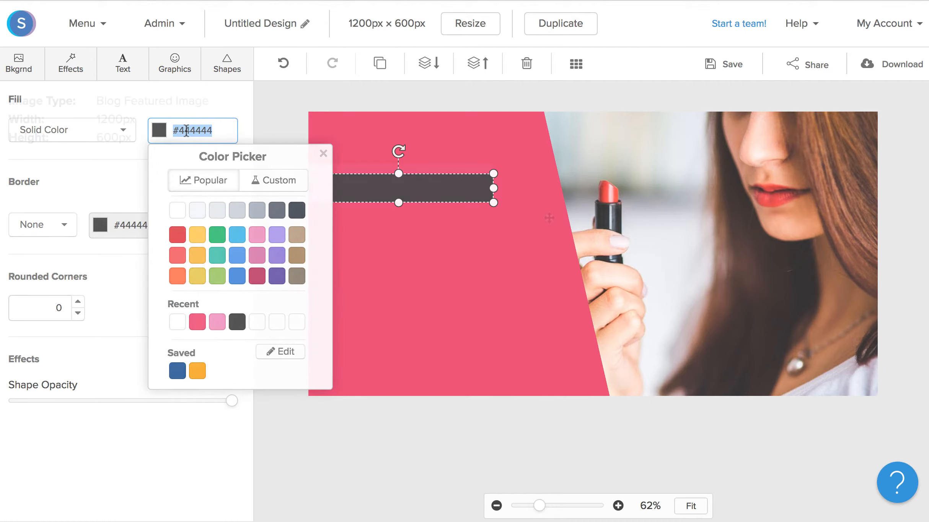
type("#ec87c0")
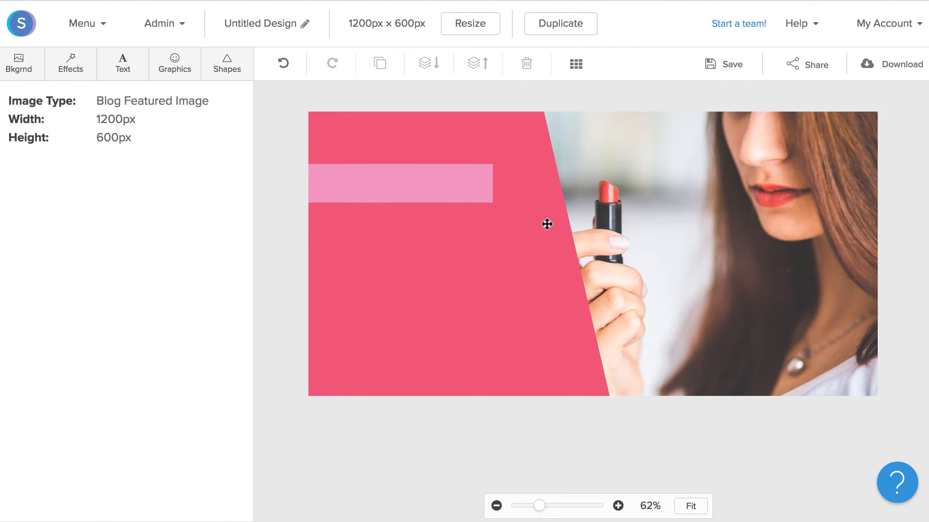
Add a subheading text box and replace its text with 'Beauty Tips'
left_click(128, 72)
left_click(141, 180)
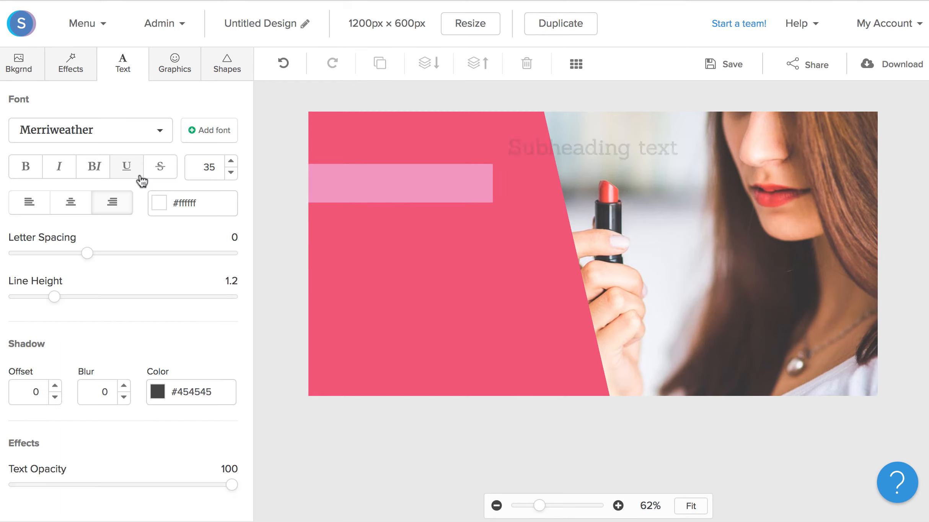
double_click(521, 254)
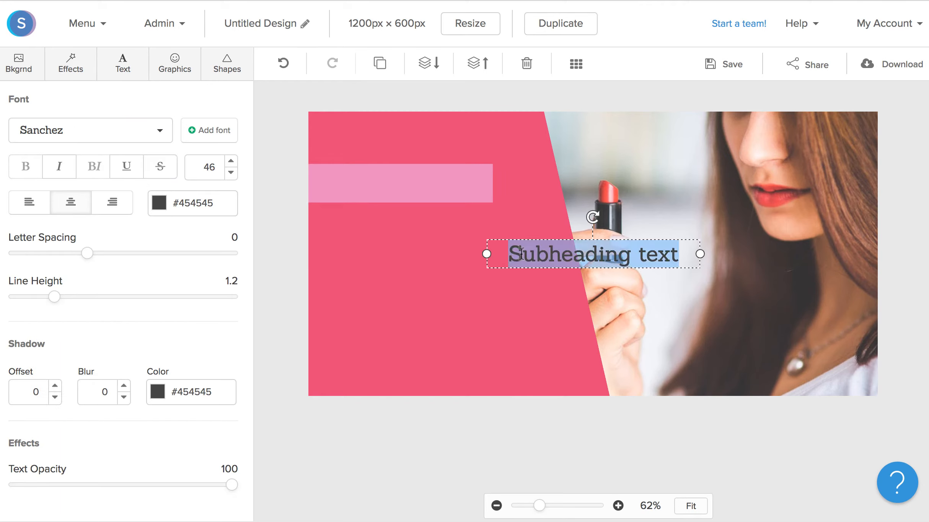
type("Bea")
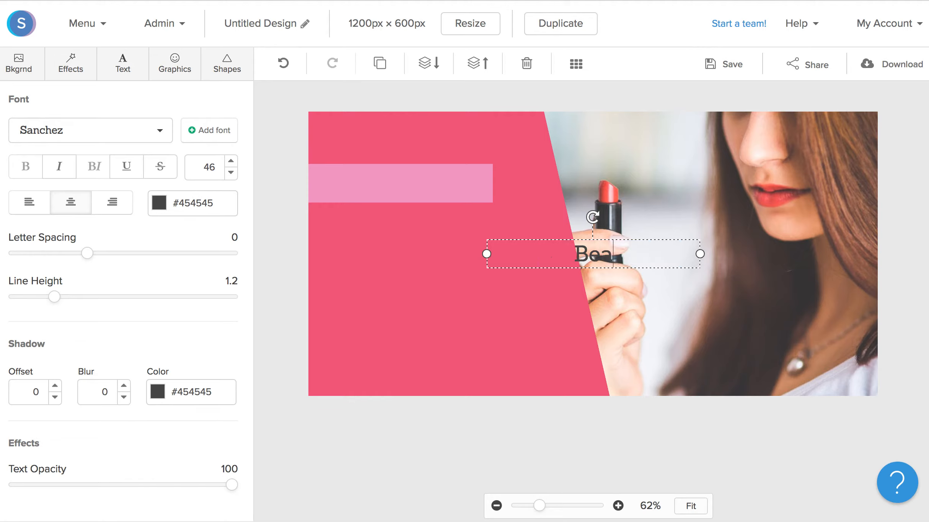
type("uty Tips")
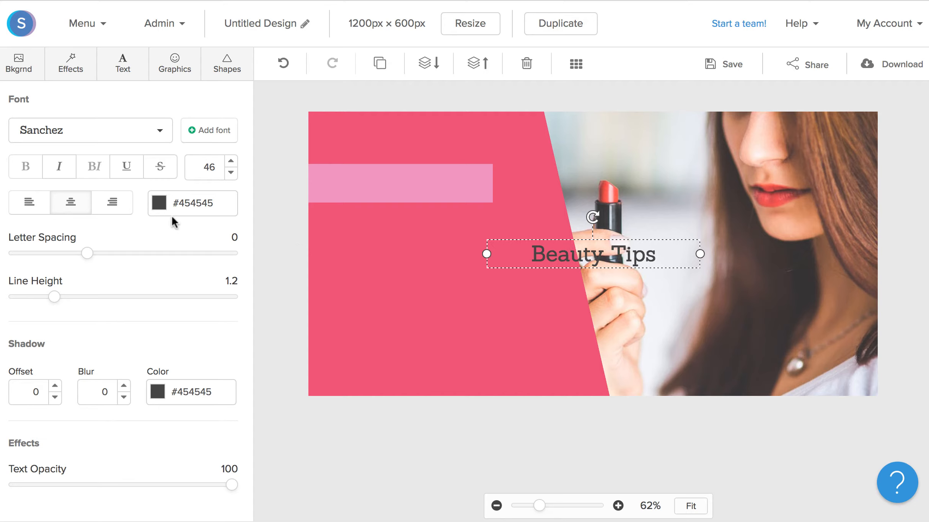
Style the label white, Merriweather, size 35, right-aligned and bold
left_click(159, 208)
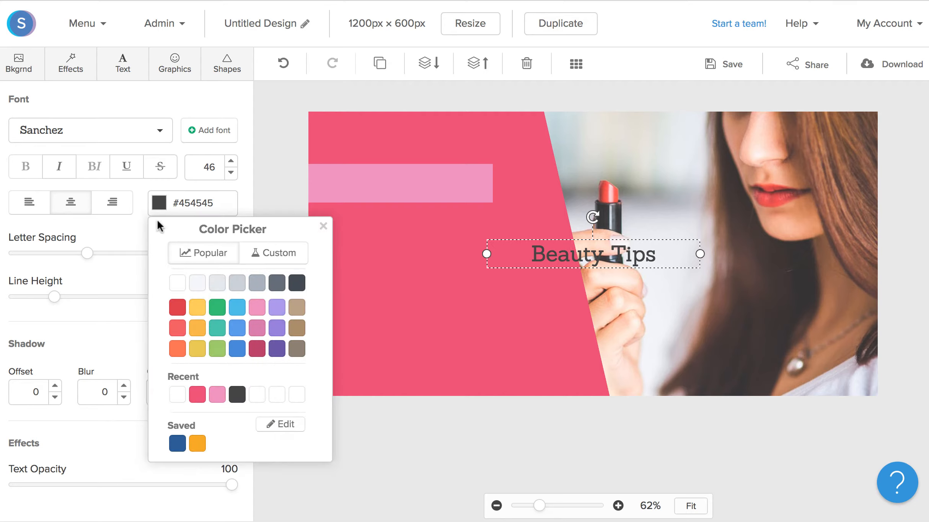
left_click(177, 284)
left_click(98, 130)
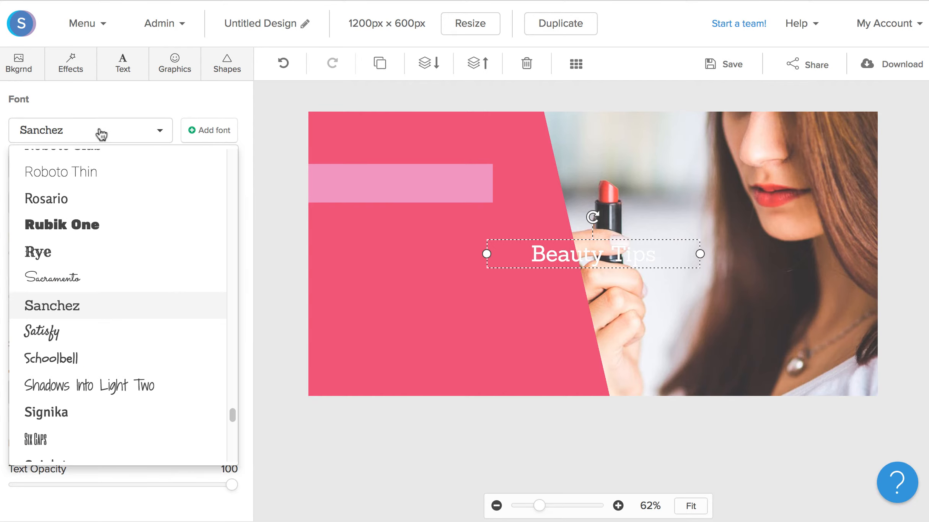
scroll(122, 293, "up", 10)
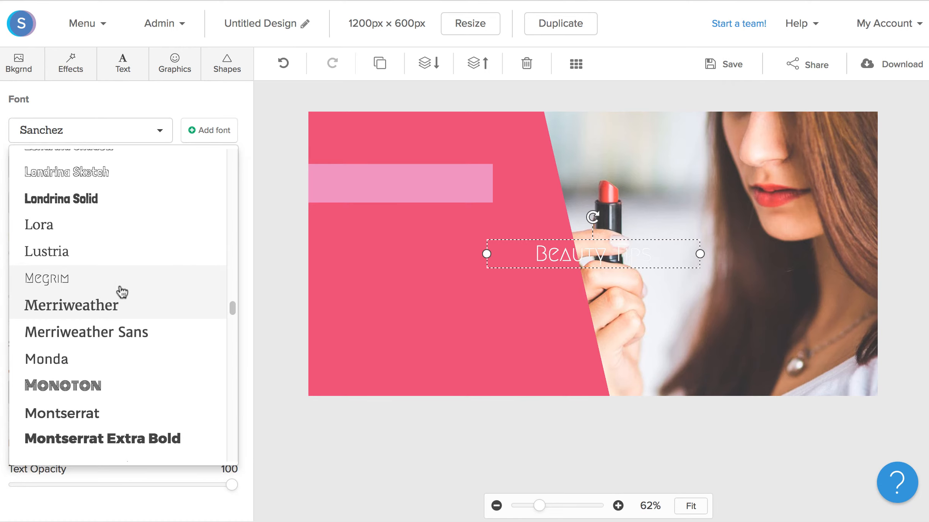
left_click(122, 304)
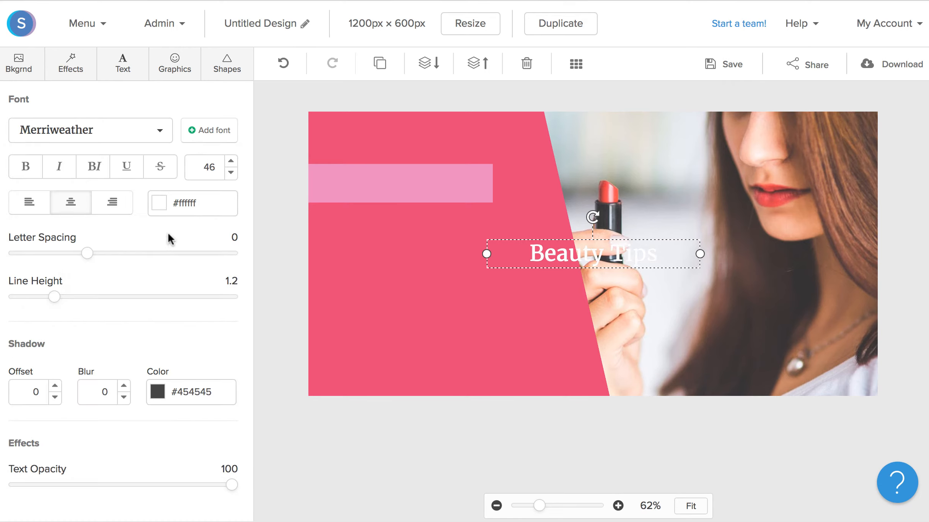
double_click(209, 167)
type("35")
key("Return")
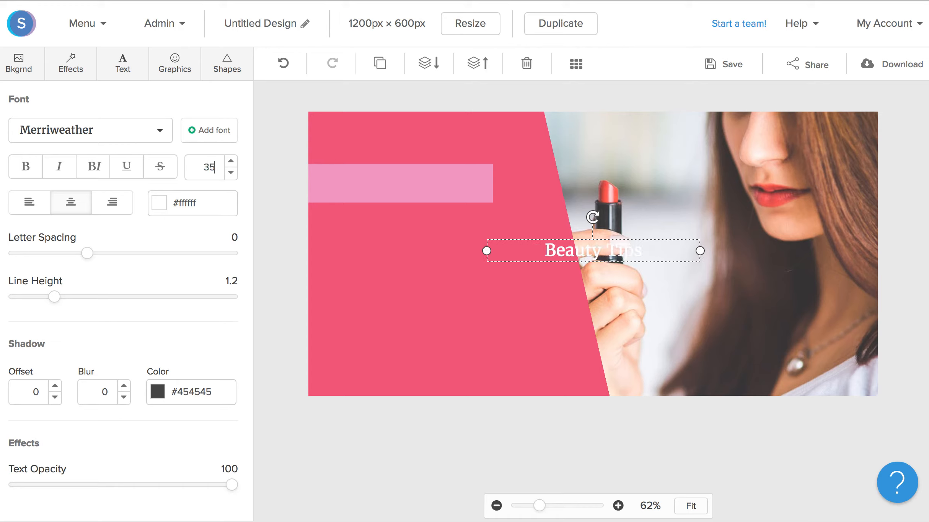
left_click(123, 207)
left_click(26, 167)
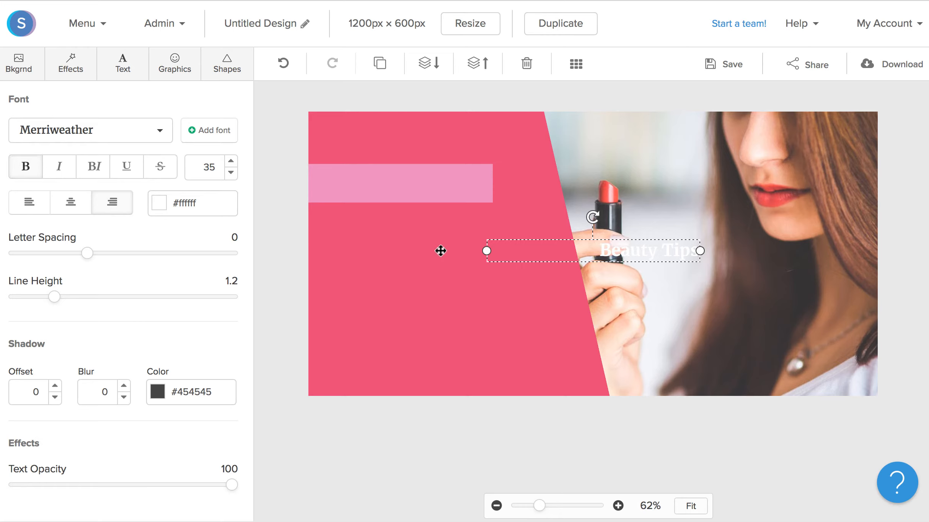
Narrow the label's text box and move 'Beauty Tips' onto the light-pink bar
left_click_drag(485, 252, 586, 251)
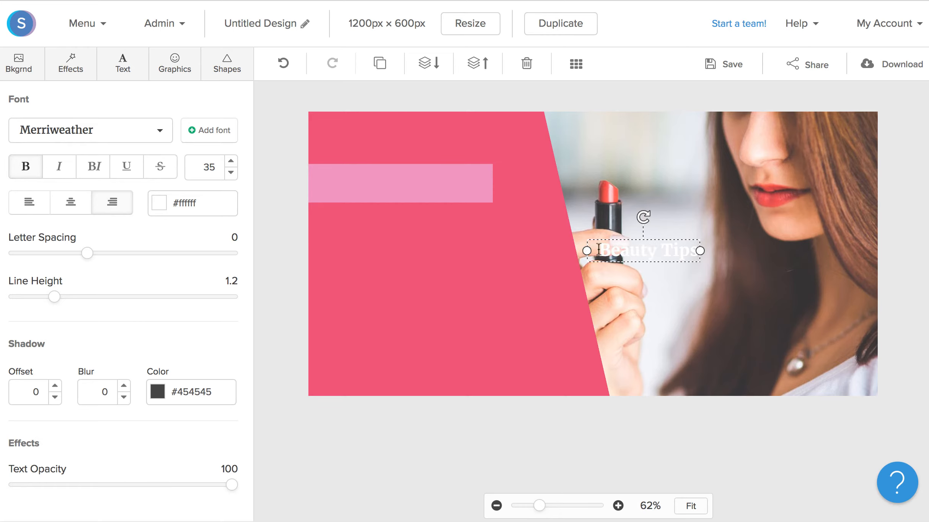
left_click(610, 272)
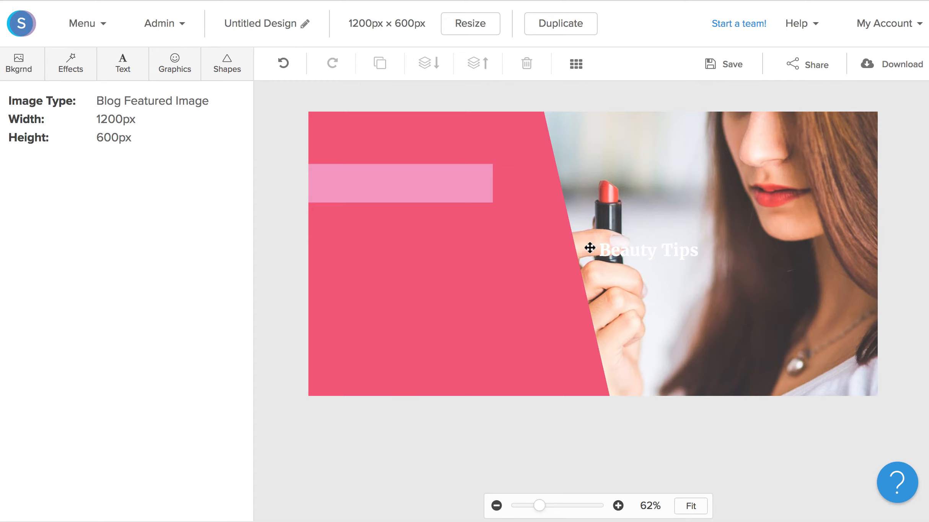
left_click_drag(589, 248, 347, 180)
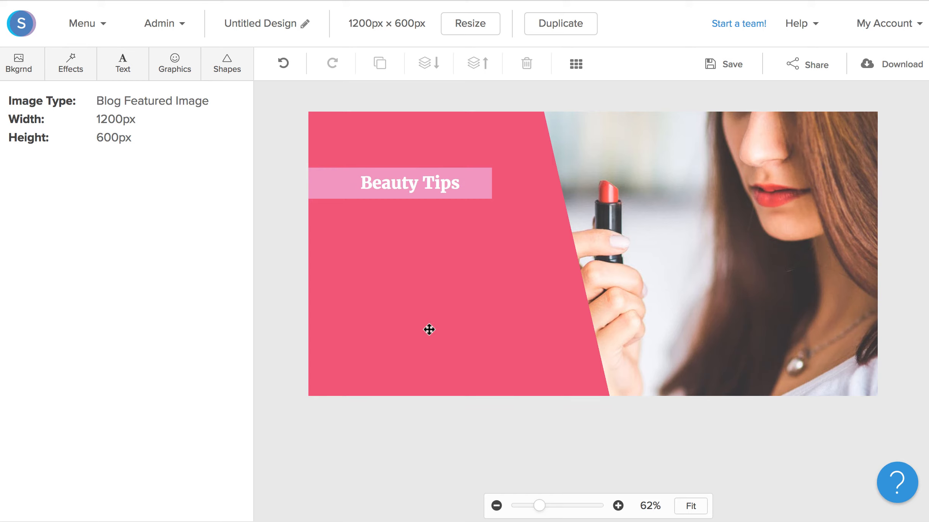
left_click(129, 72)
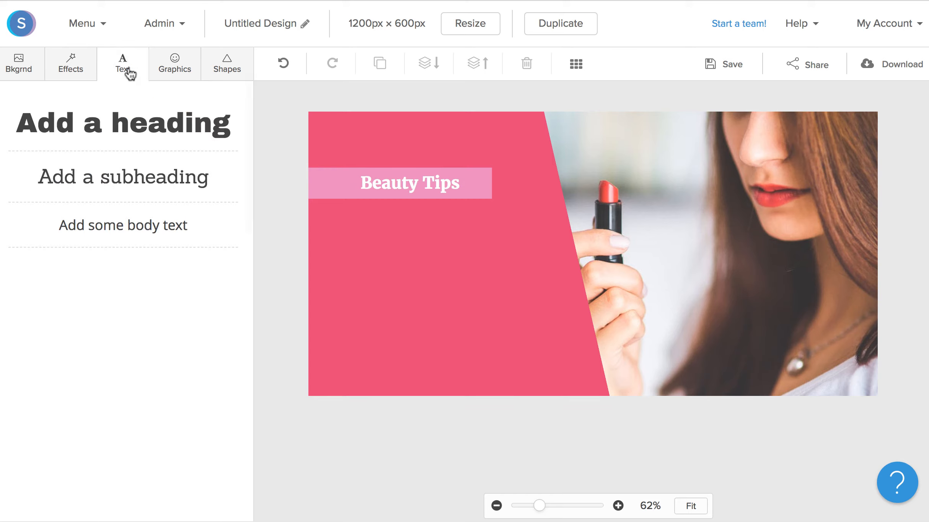
Add a heading and paste 'Hacks To Cure Dry Skin' as its text
left_click(128, 137)
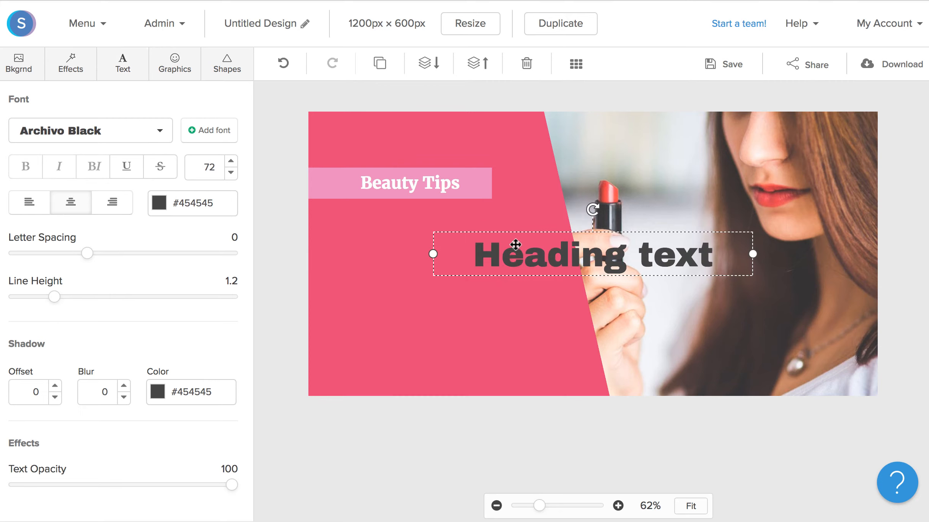
double_click(516, 253)
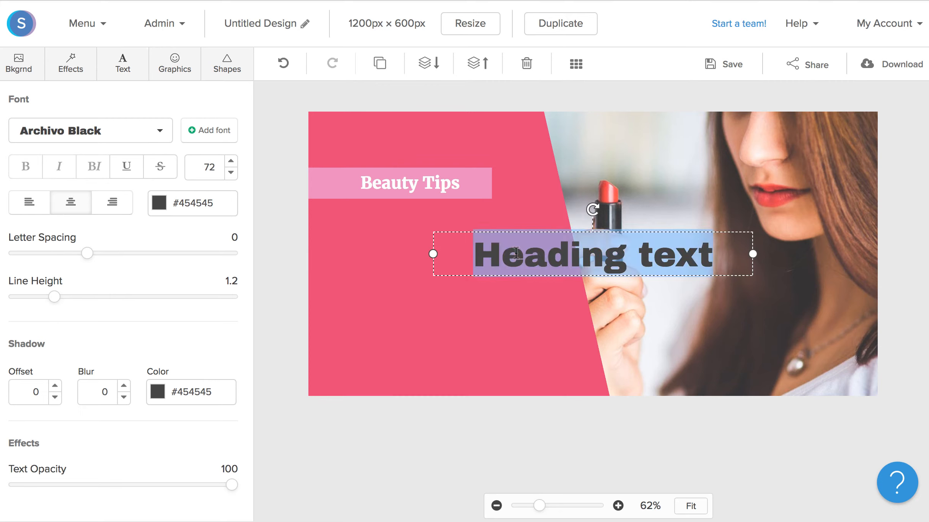
type("Hacks To Cure Dry Skin")
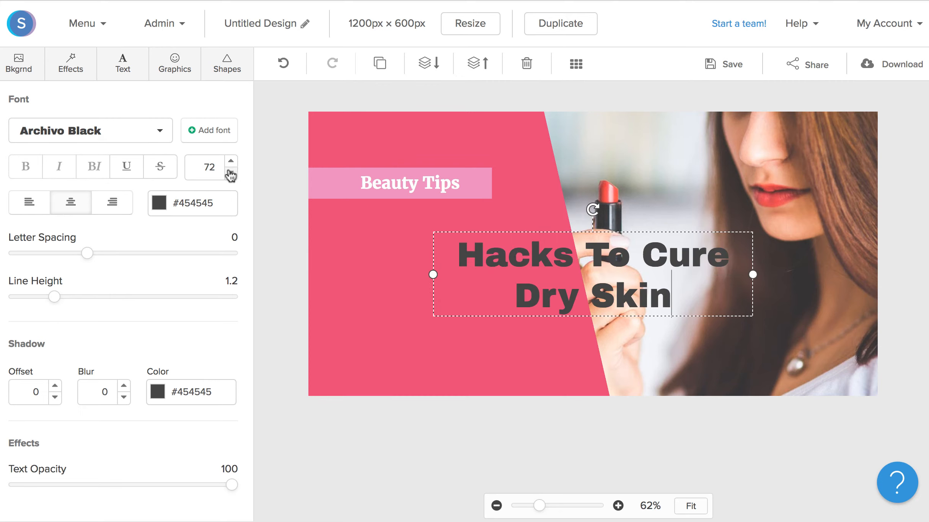
Make the headline white, size 96, Old Standard TT font, and left-aligned
left_click(166, 204)
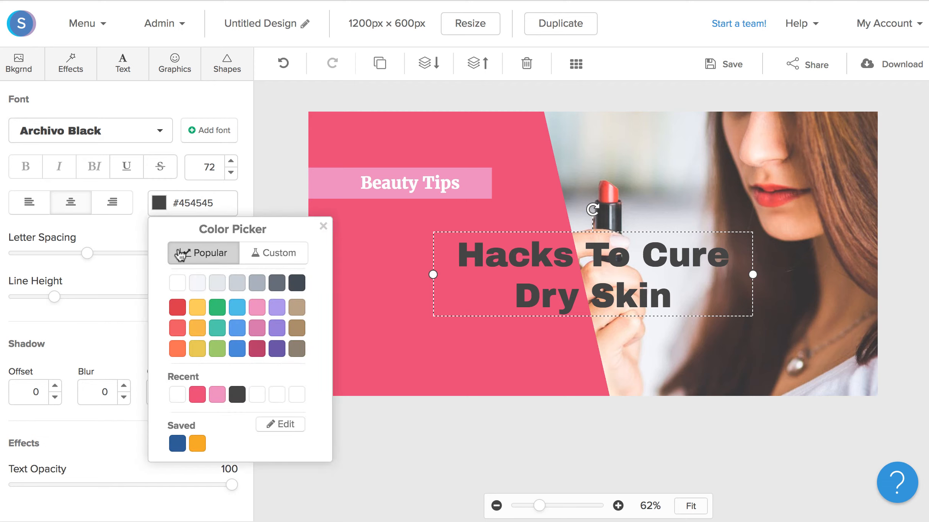
left_click(177, 283)
double_click(204, 169)
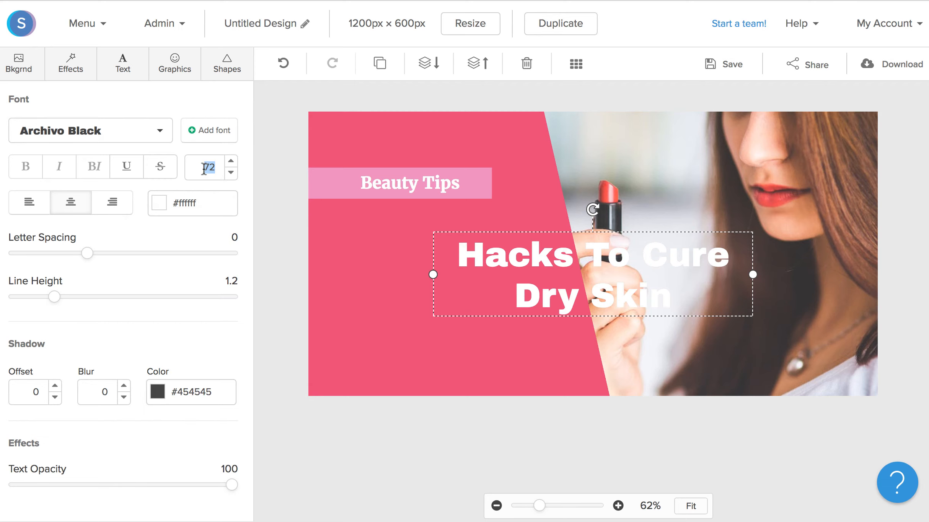
type("96")
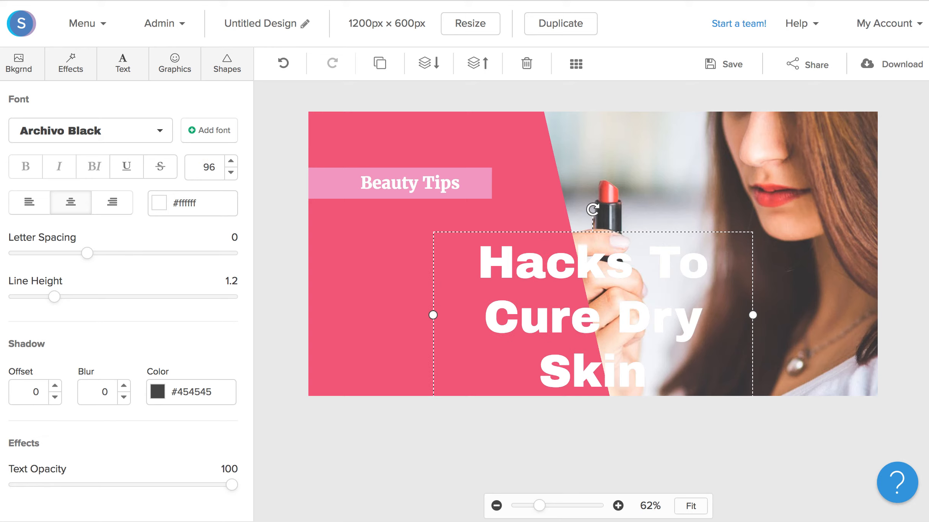
left_click(114, 135)
scroll(108, 272, "down", 5)
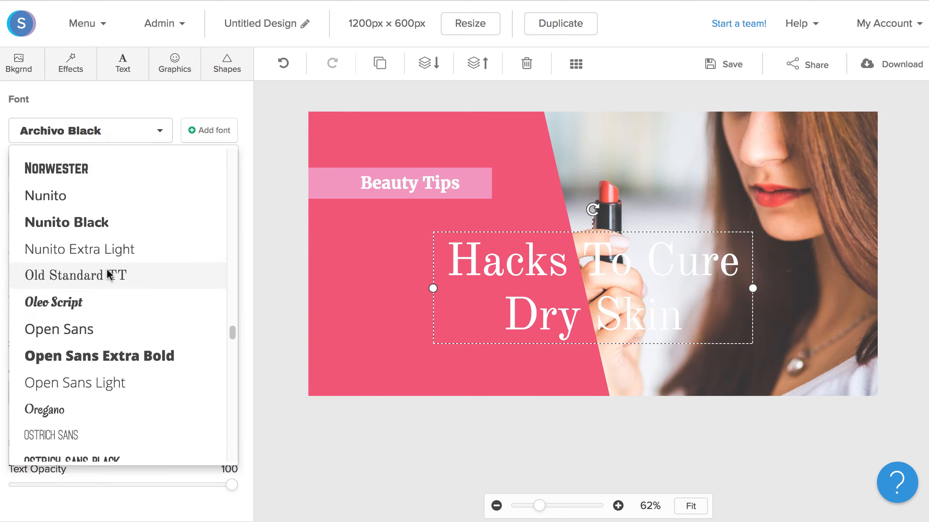
left_click(110, 273)
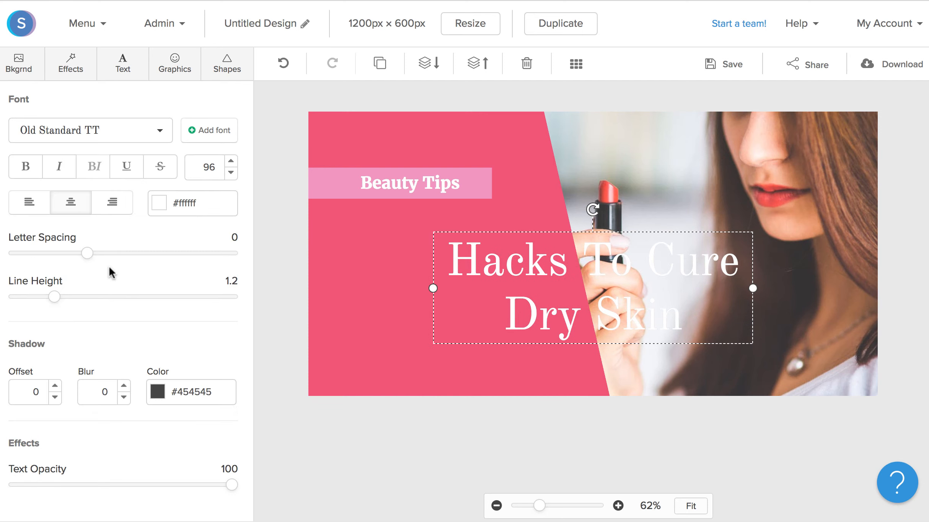
left_click(30, 202)
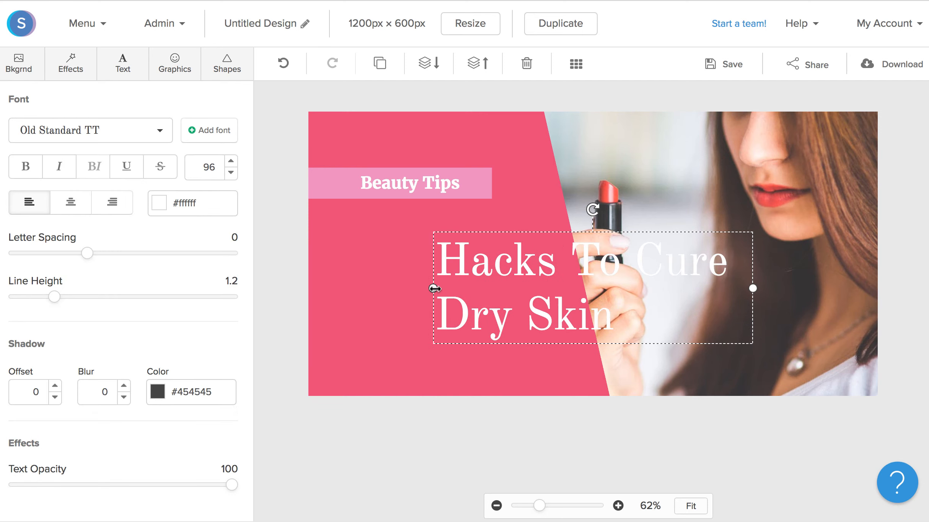
Narrow the headline to wrap onto three lines and push the pink panel's slanted edge slightly right
left_click_drag(434, 289, 408, 300)
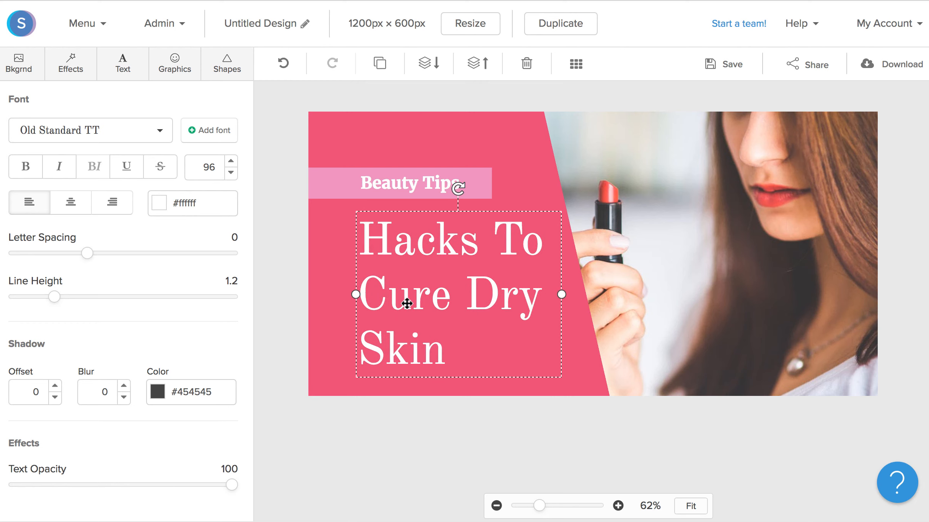
left_click(506, 153)
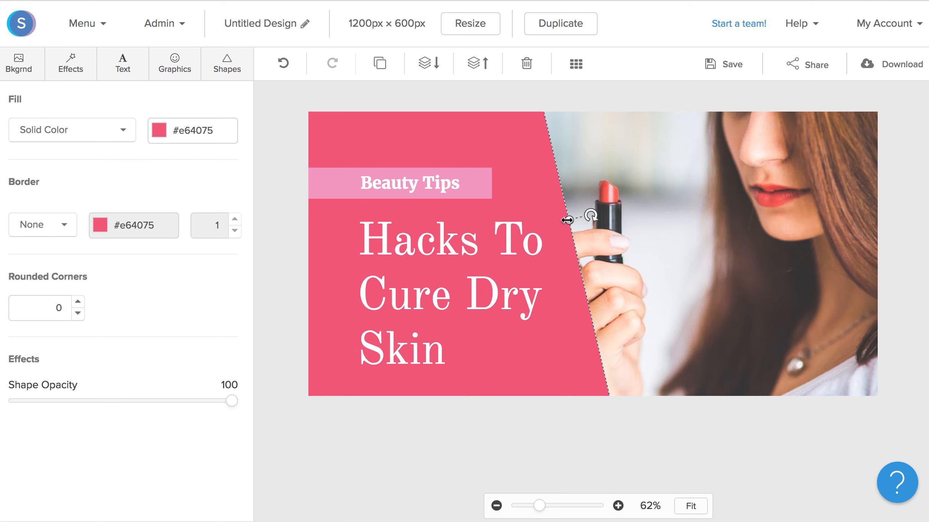
left_click_drag(567, 220, 574, 219)
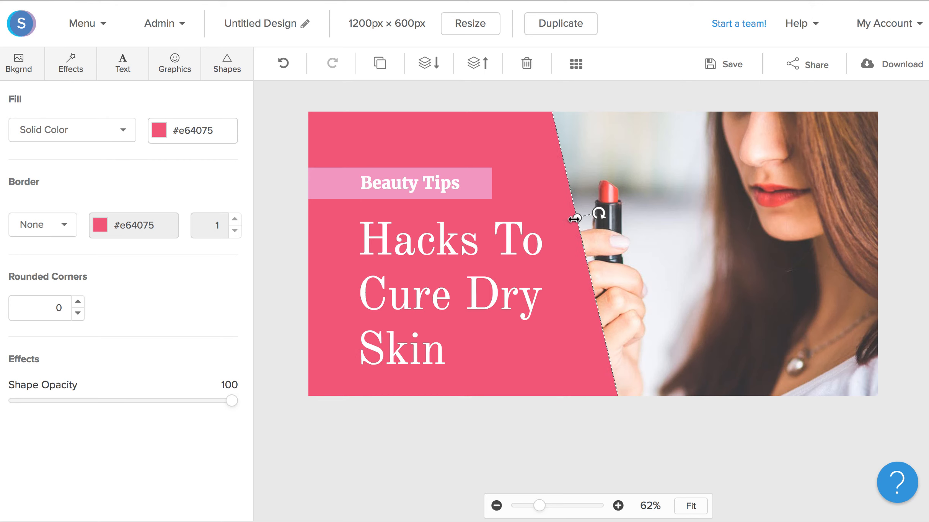
left_click(468, 244)
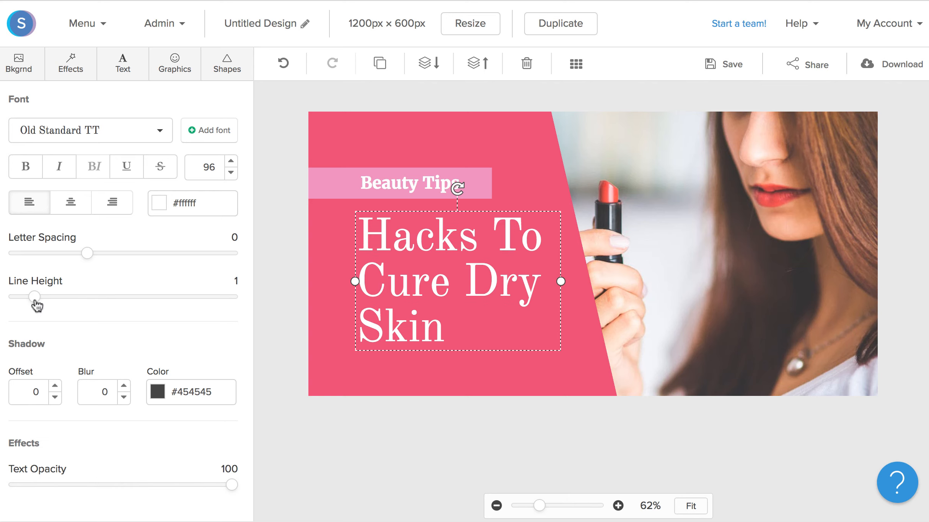
Resize the headline box so it breaks as 'Hacks / To Cure / Dry Skin'
left_click_drag(560, 282, 554, 282)
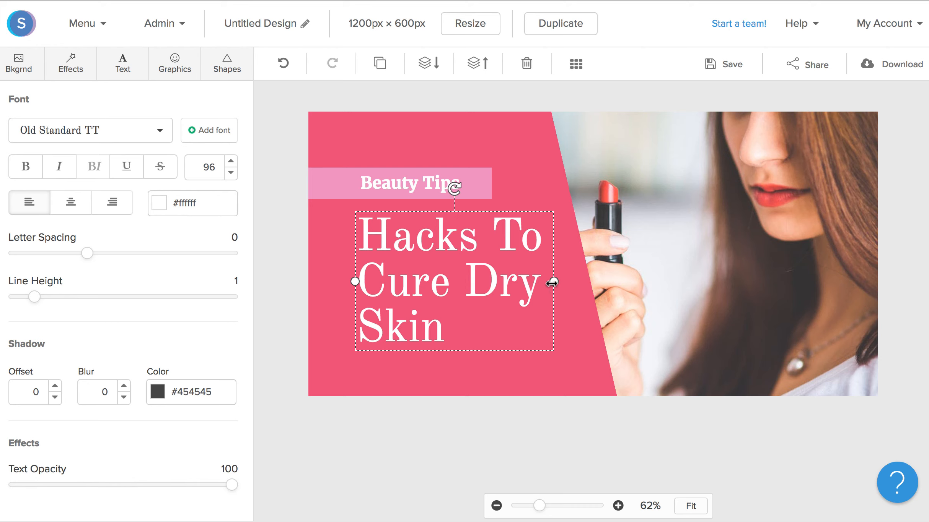
left_click_drag(552, 282, 609, 423)
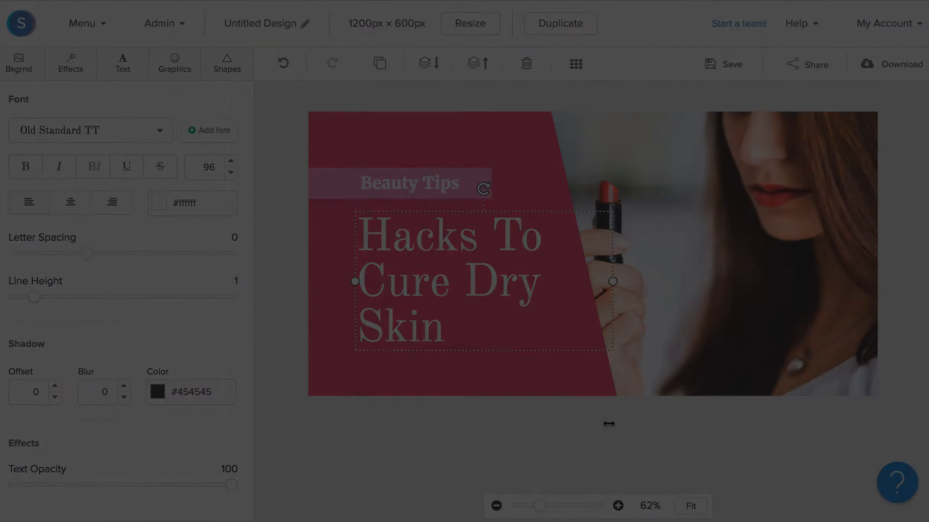